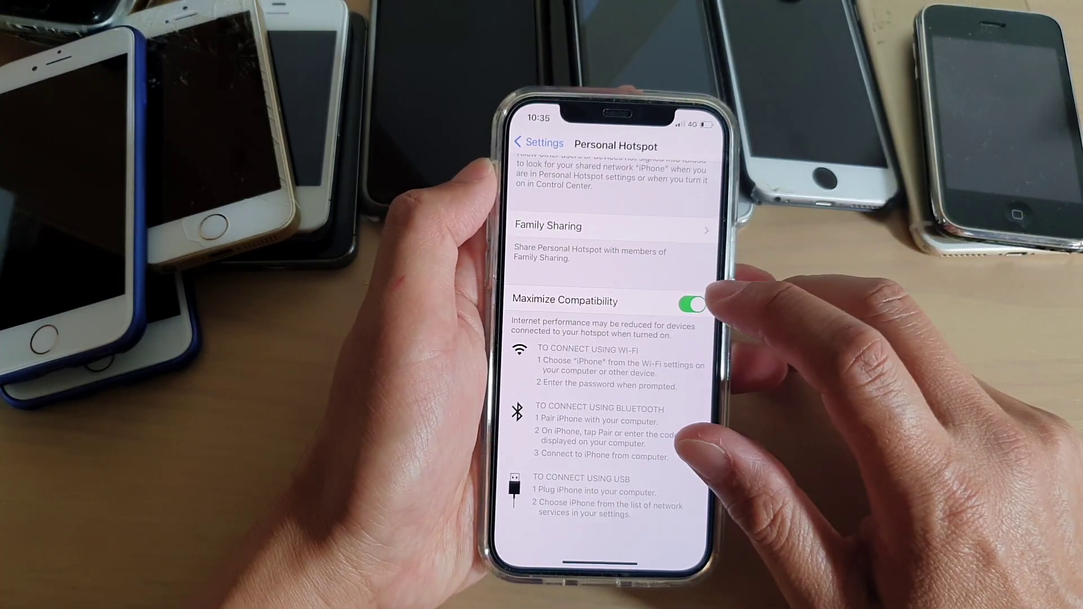
Switch off the Personal Hotspot Maximize Compatibility toggle
click(685, 296)
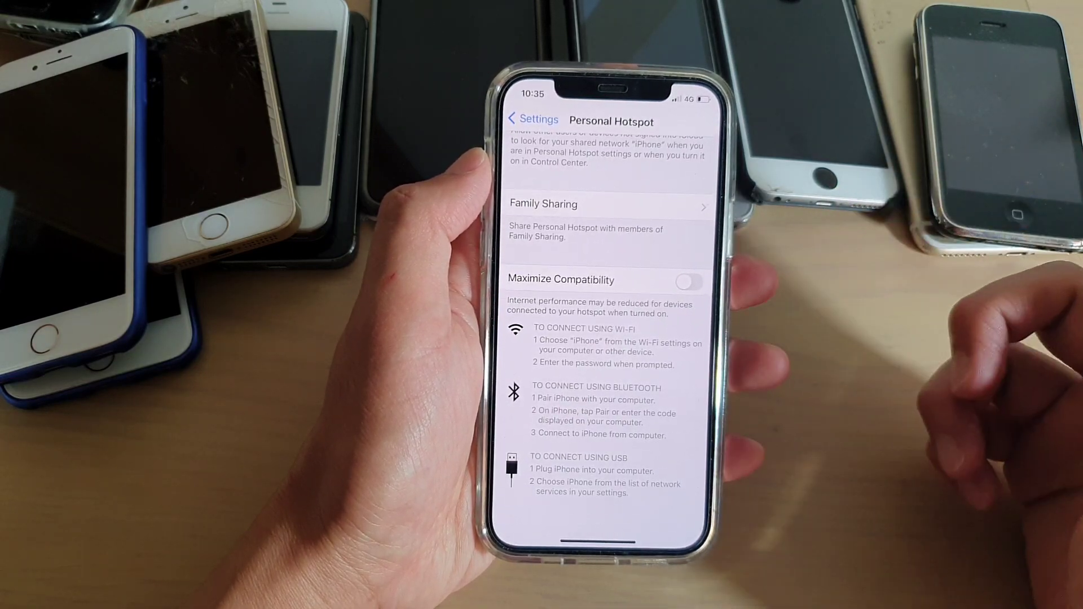
Switch the Personal Hotspot Maximize Compatibility toggle back on
click(690, 281)
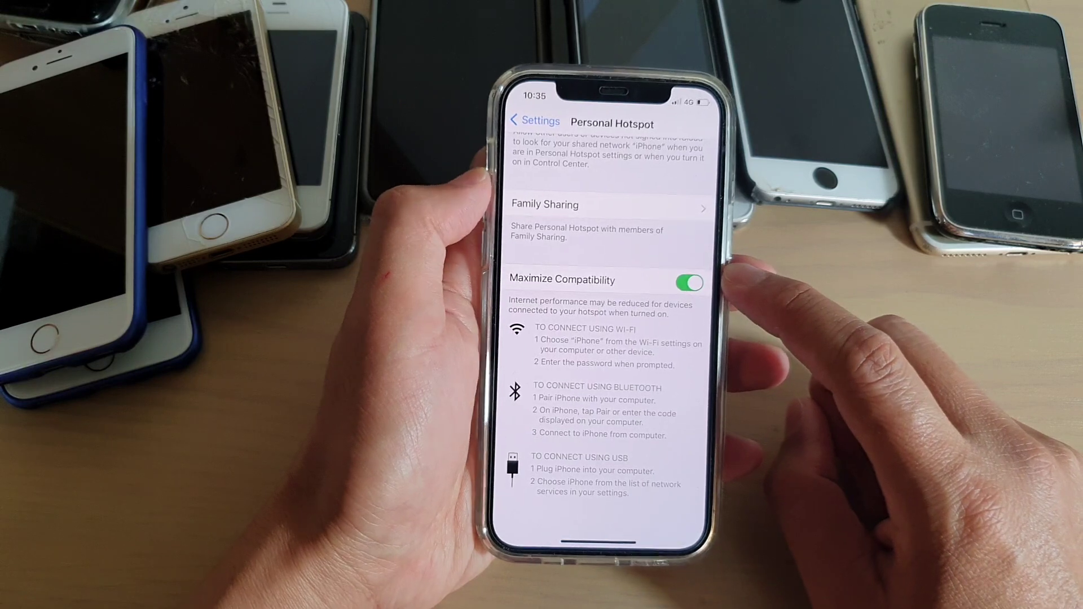